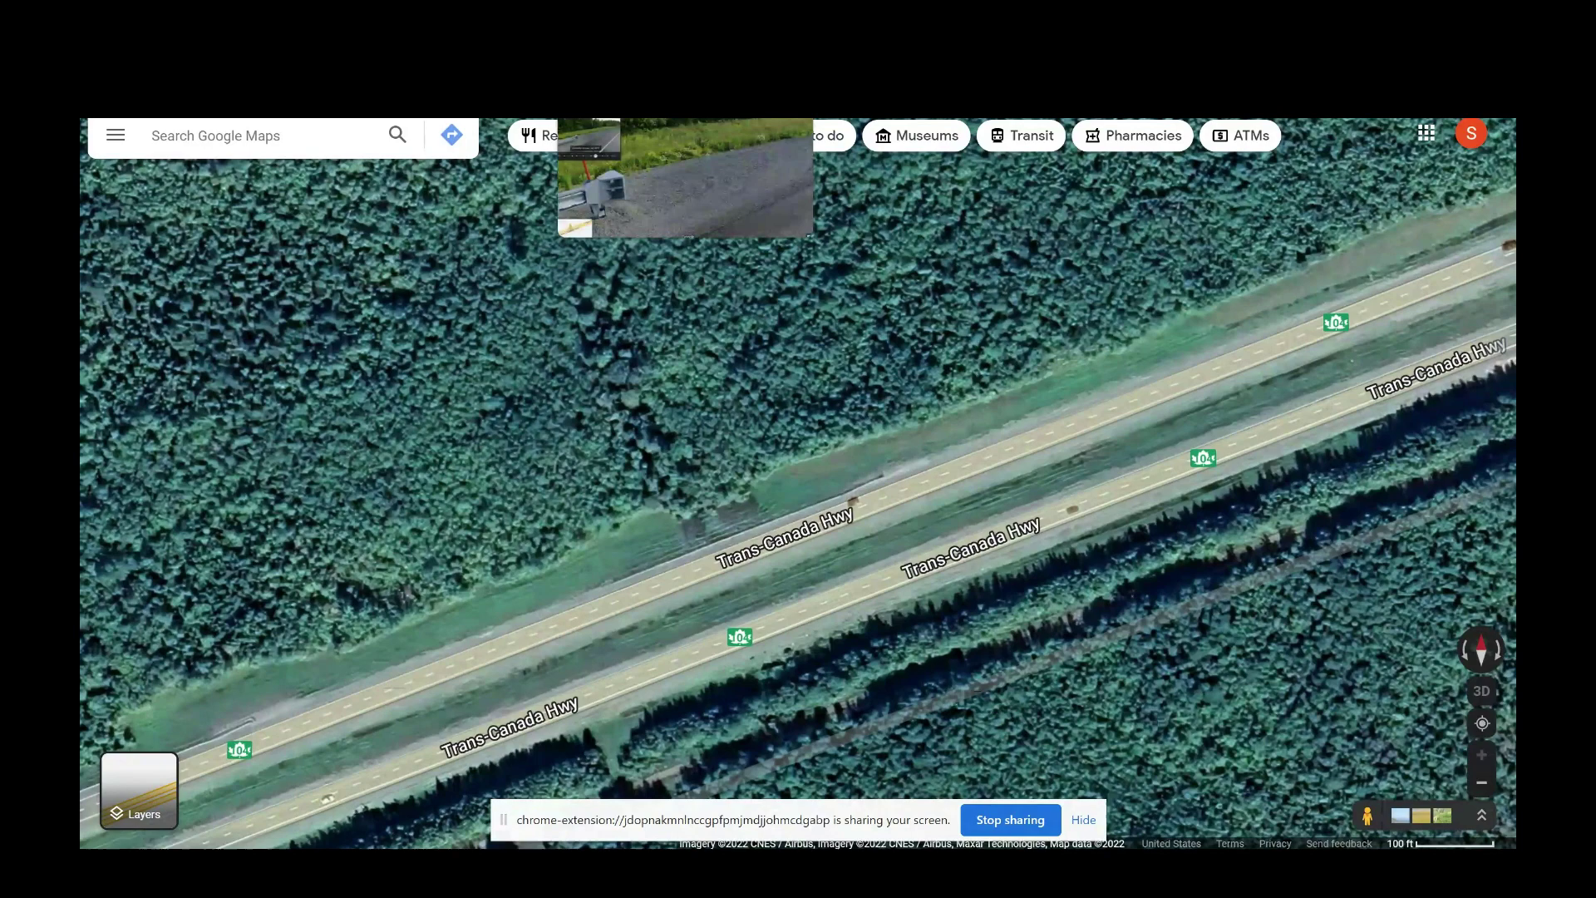
Enter Street View at the roadside guardrail, step ahead, and show the Nov 2022 imagery.
click(685, 177)
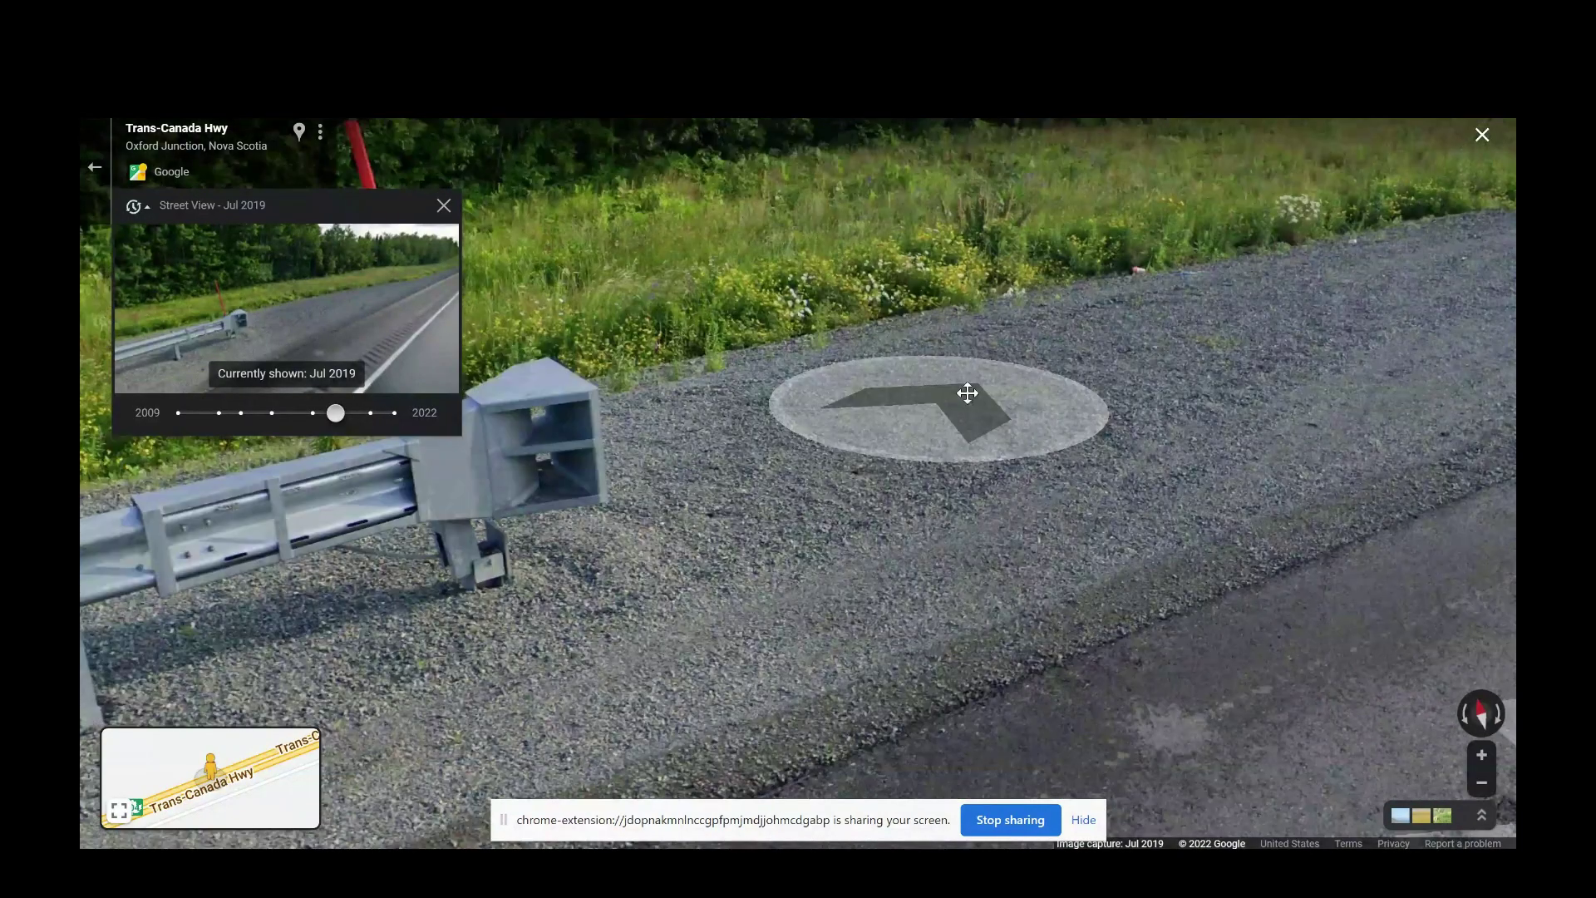
click(967, 392)
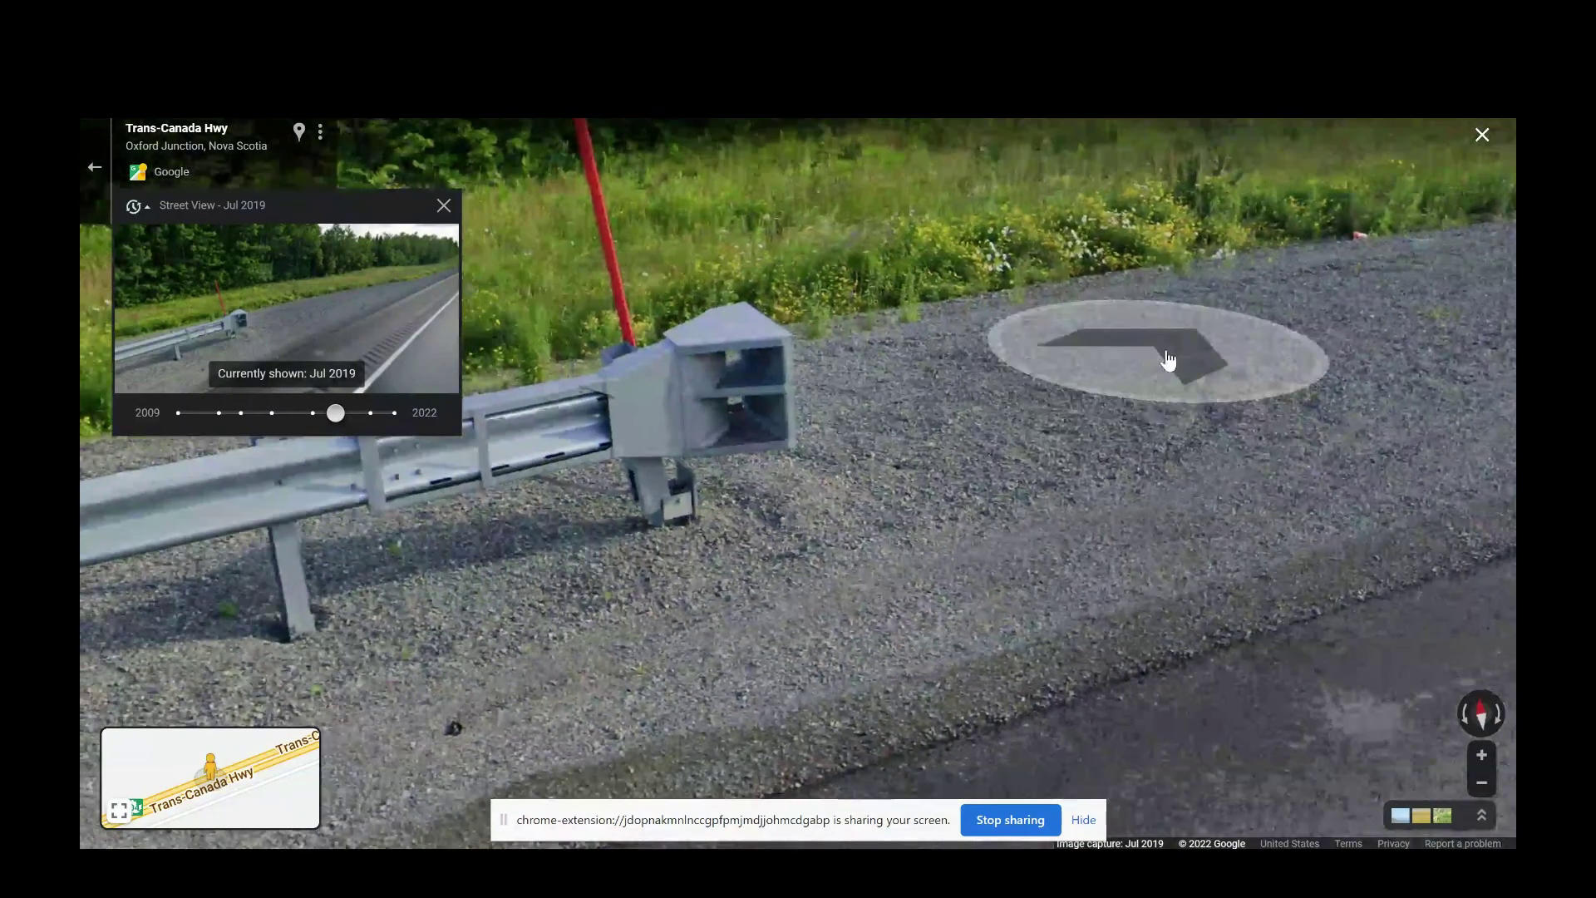
click(394, 412)
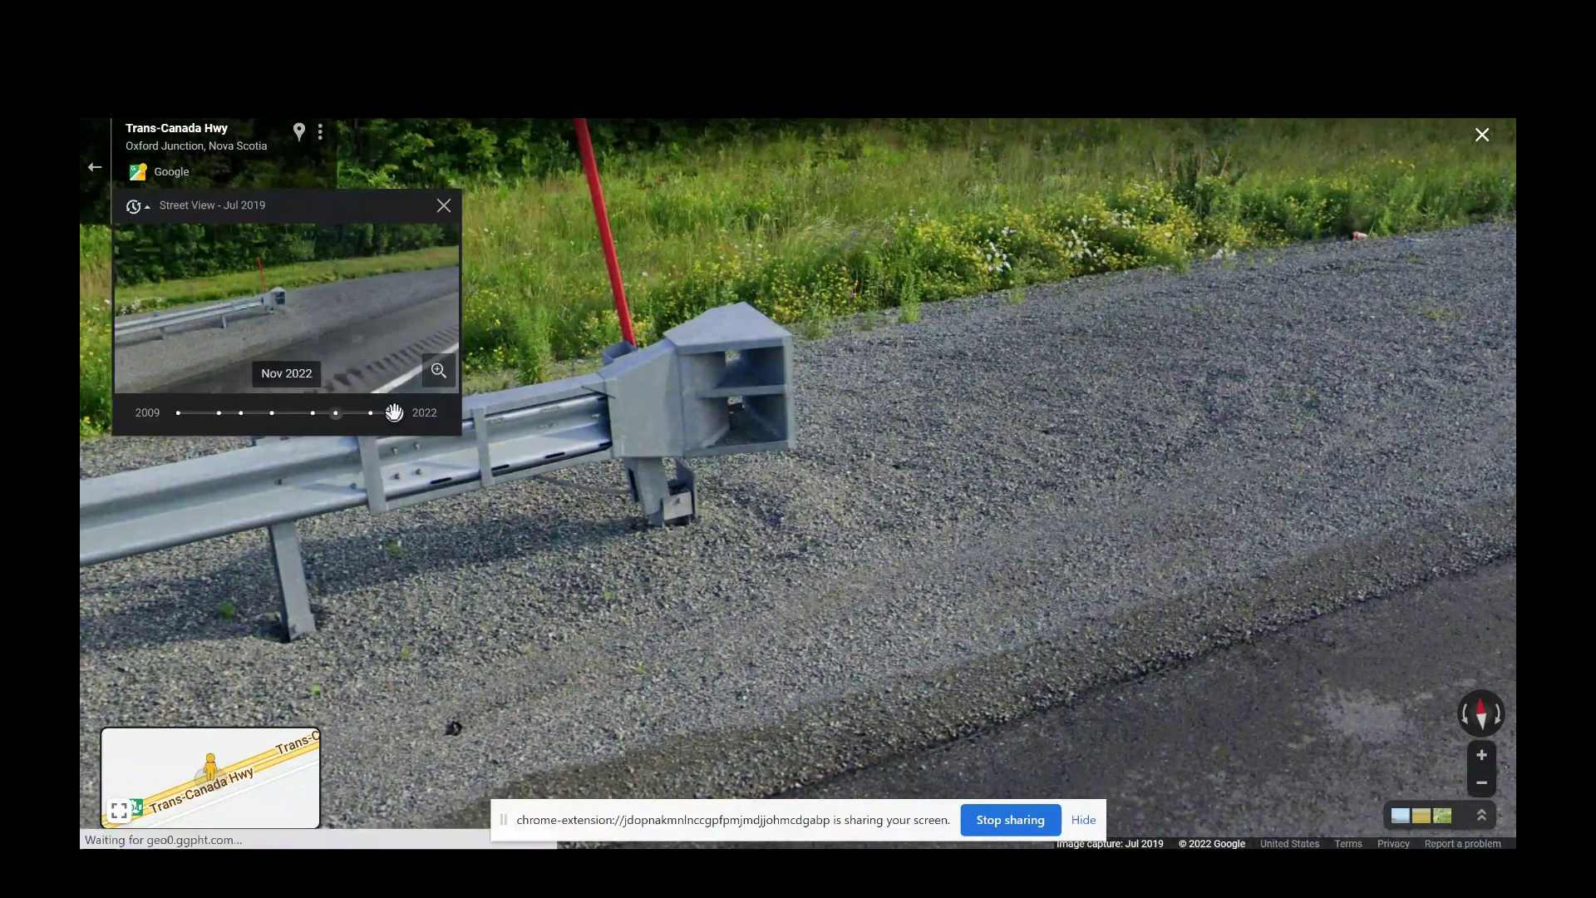
click(378, 364)
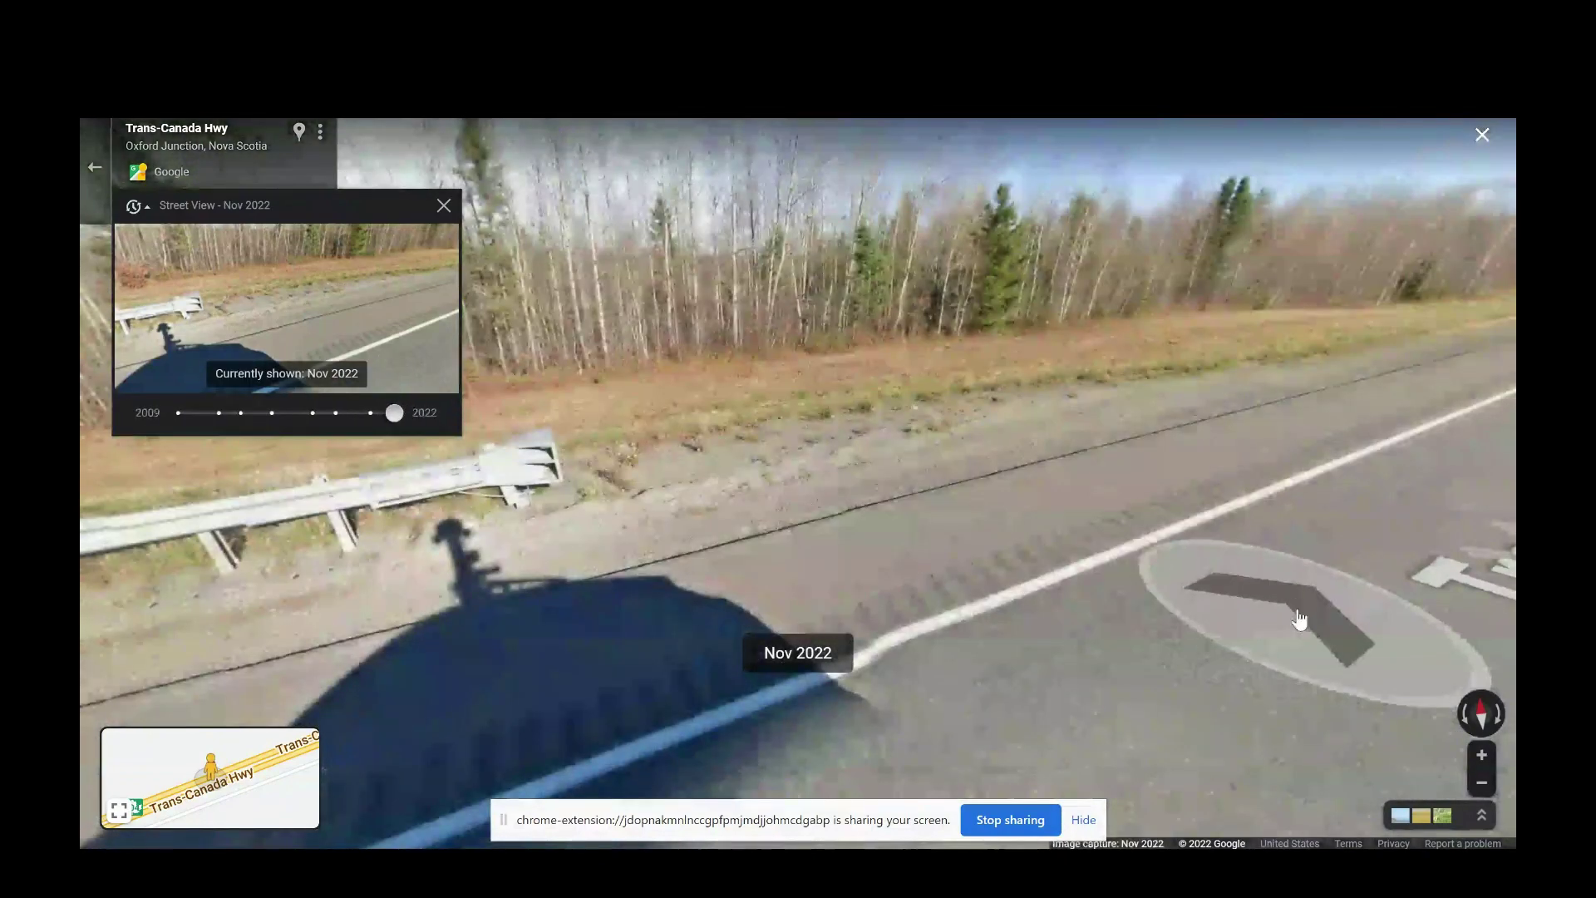
Zoom in twice and pan the view onto the guardrail end.
click(1481, 756)
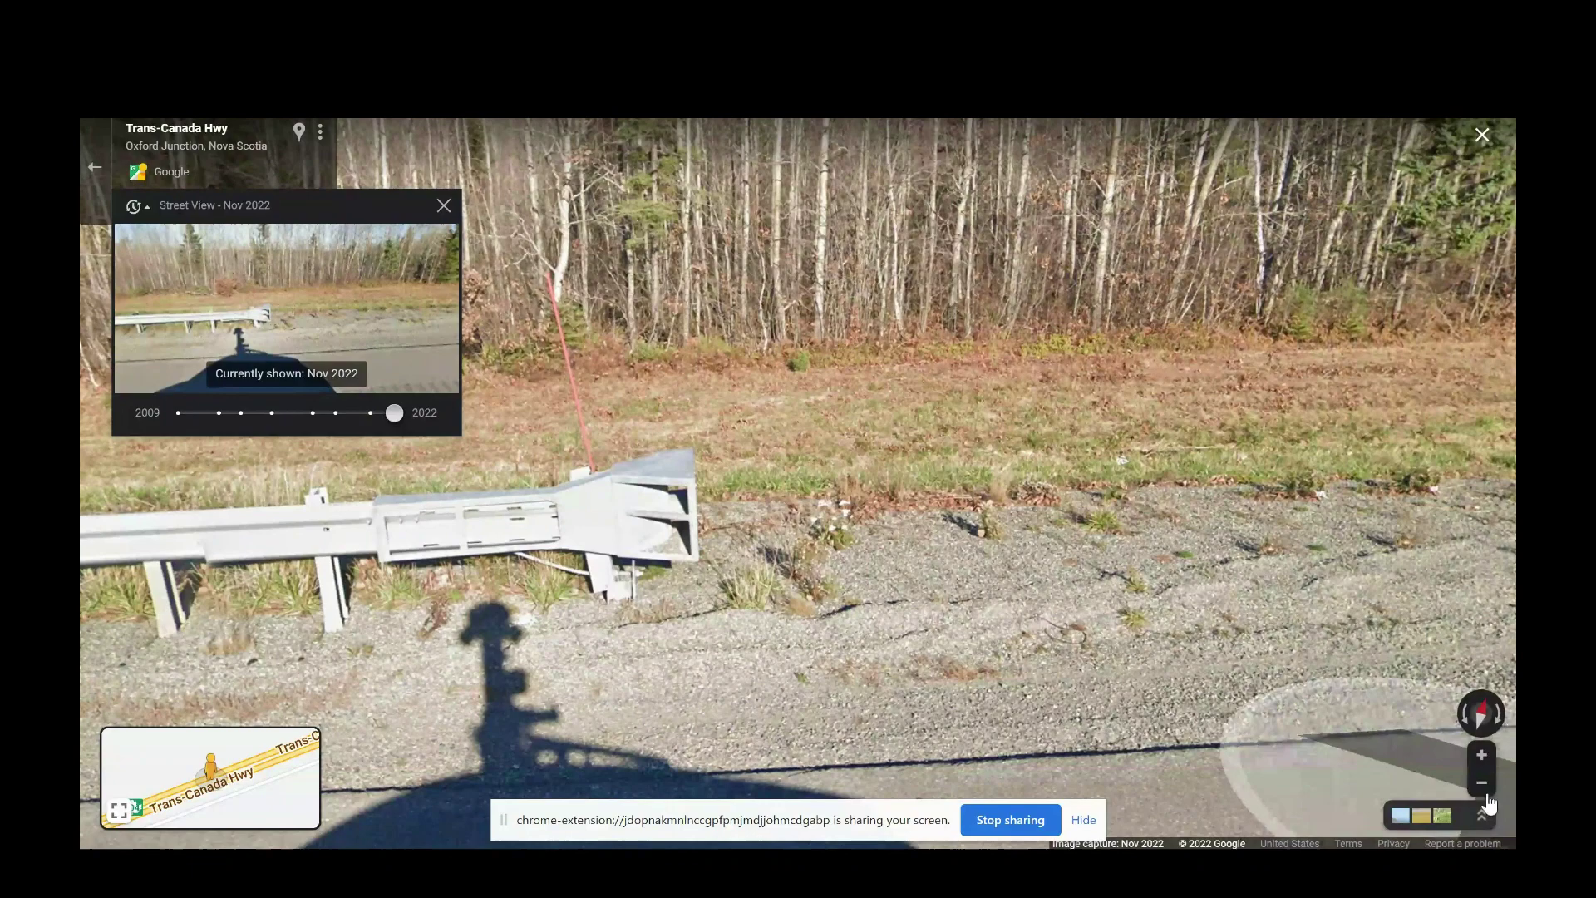
click(1483, 756)
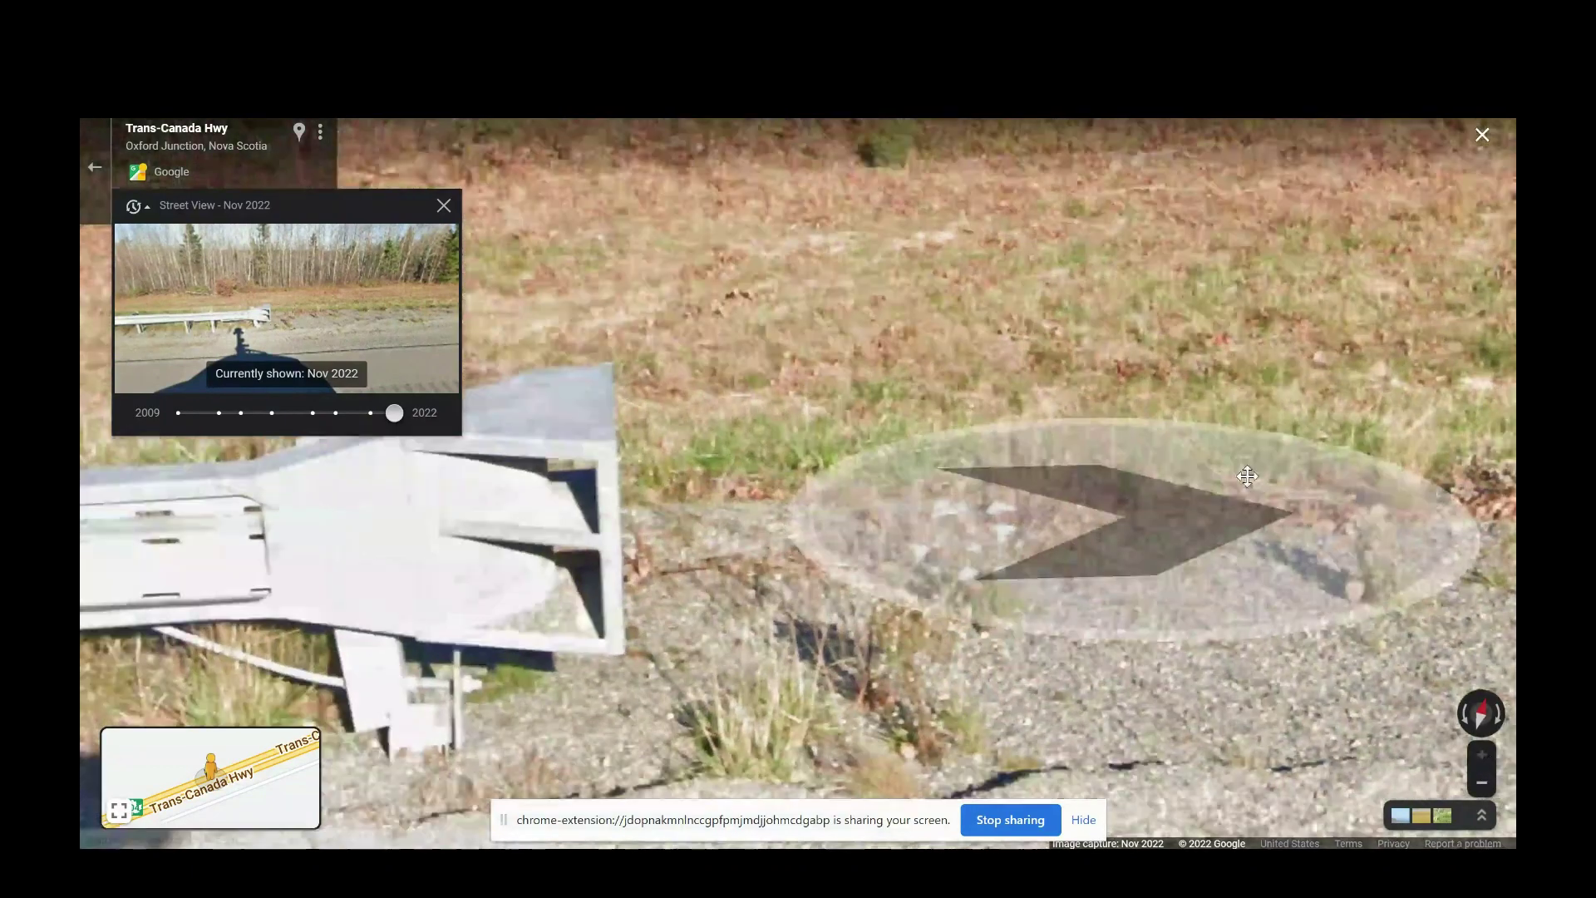
drag(1139, 524, 1484, 402)
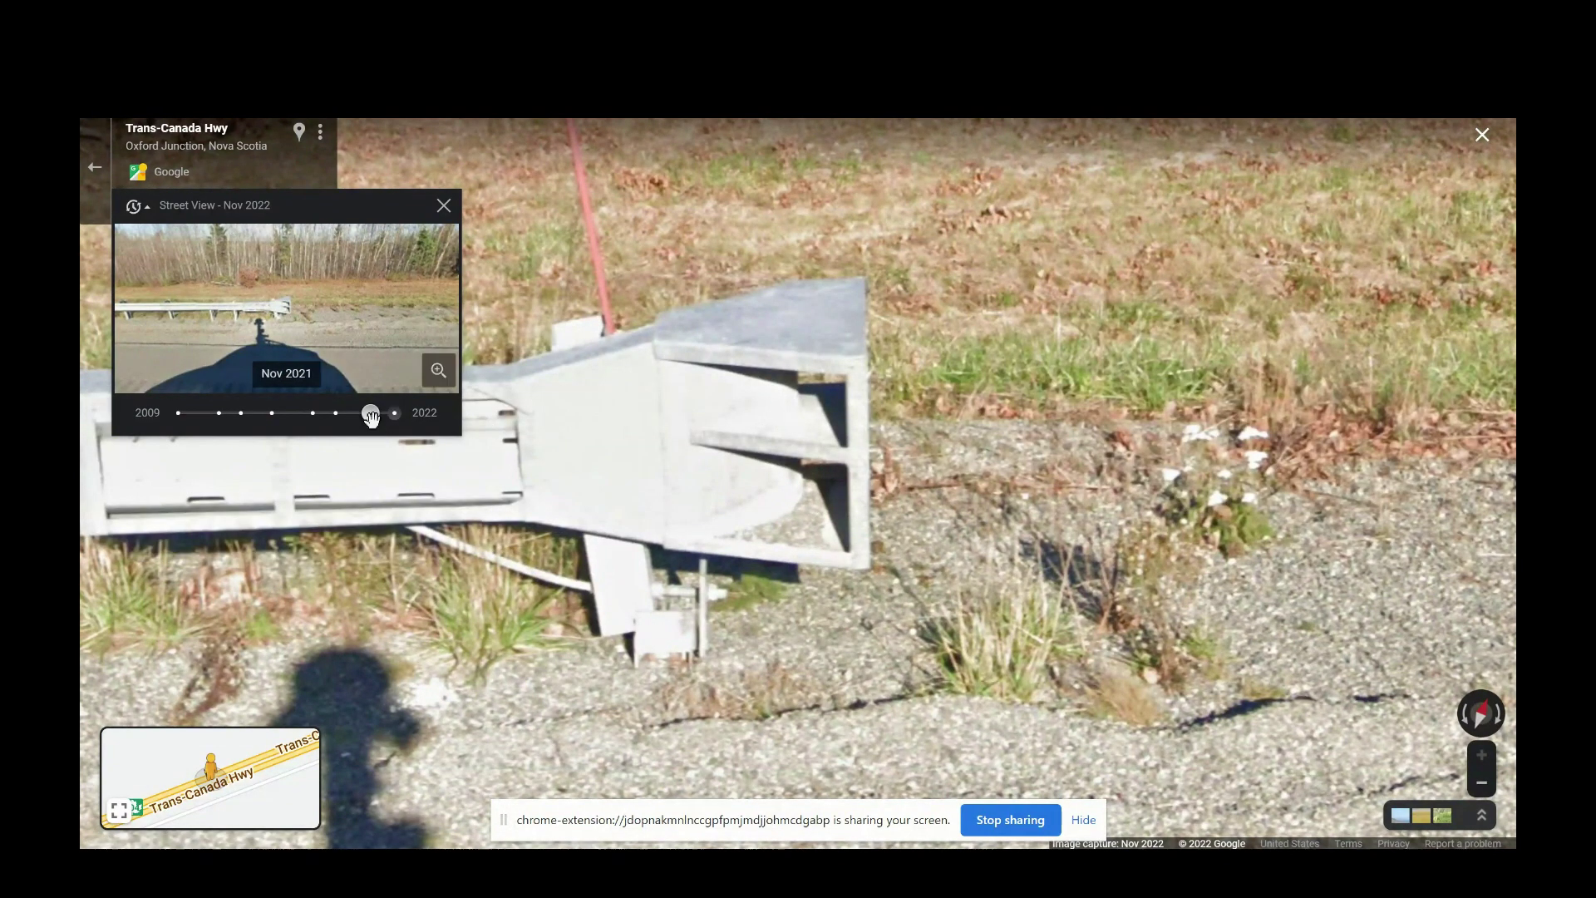
View the guardrail end zoomed in on Aug 2018 imagery, then switch back to Nov 2022.
drag(370, 413, 313, 413)
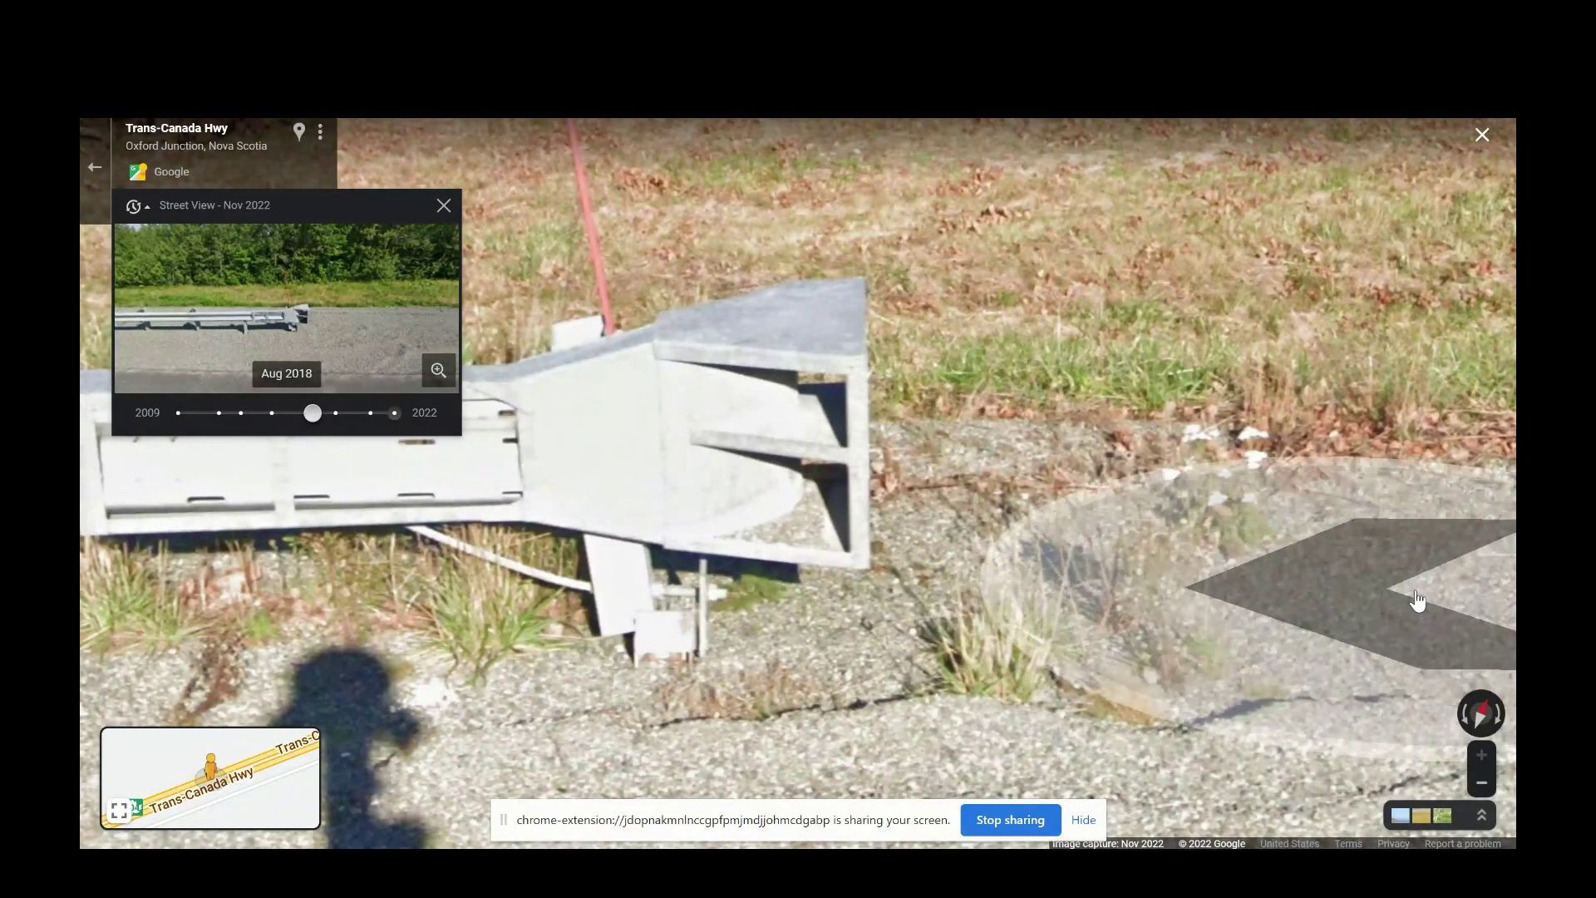
click(209, 299)
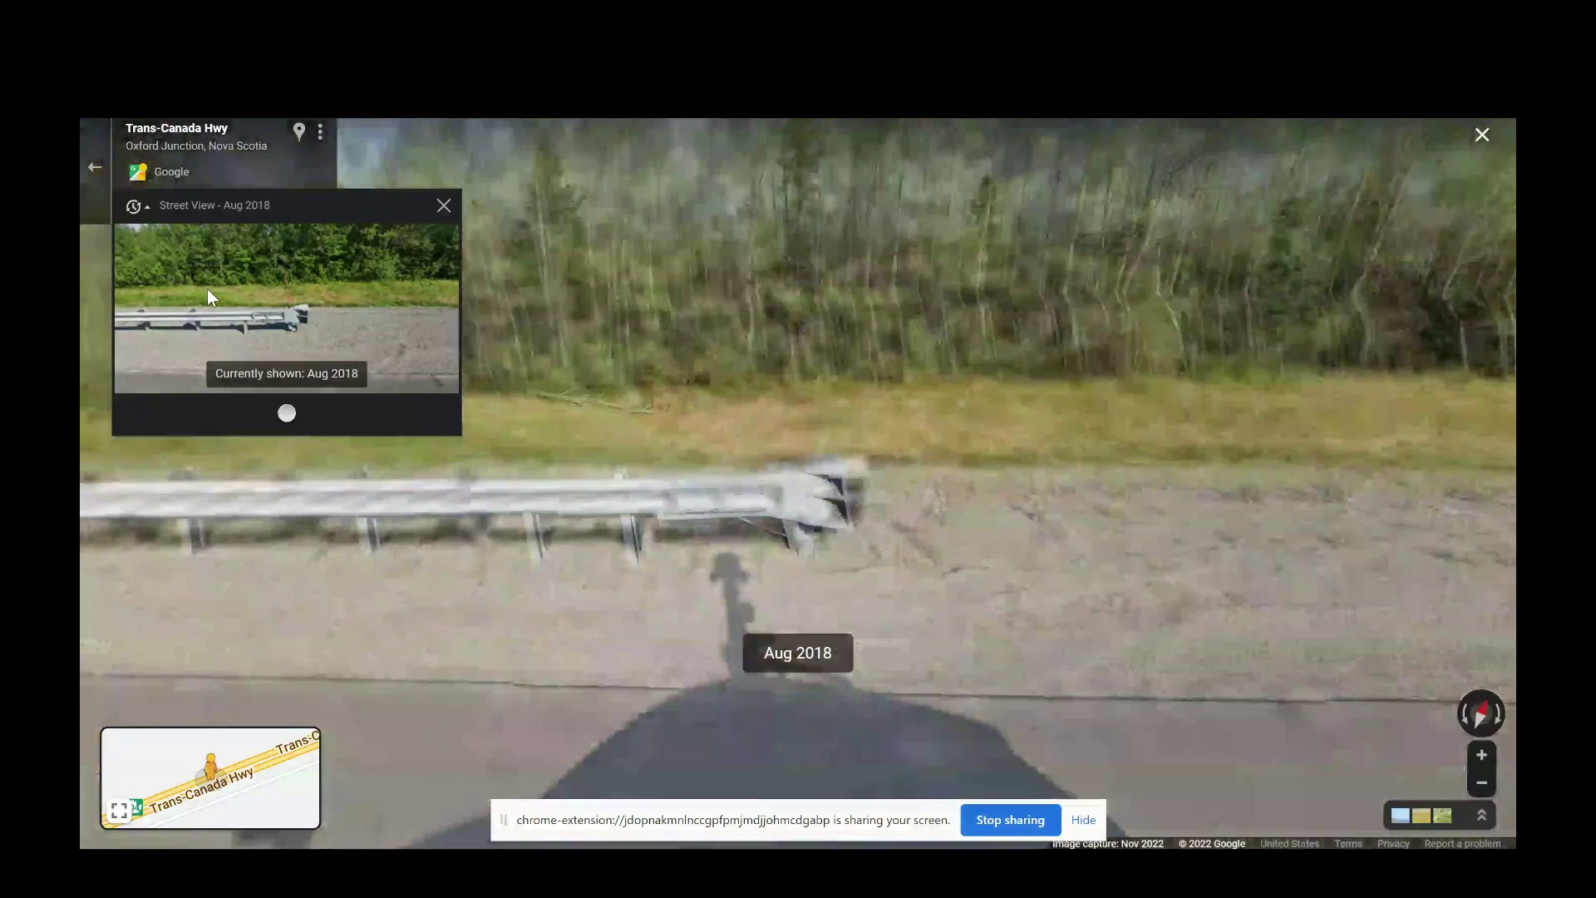
click(1481, 756)
click(1481, 756)
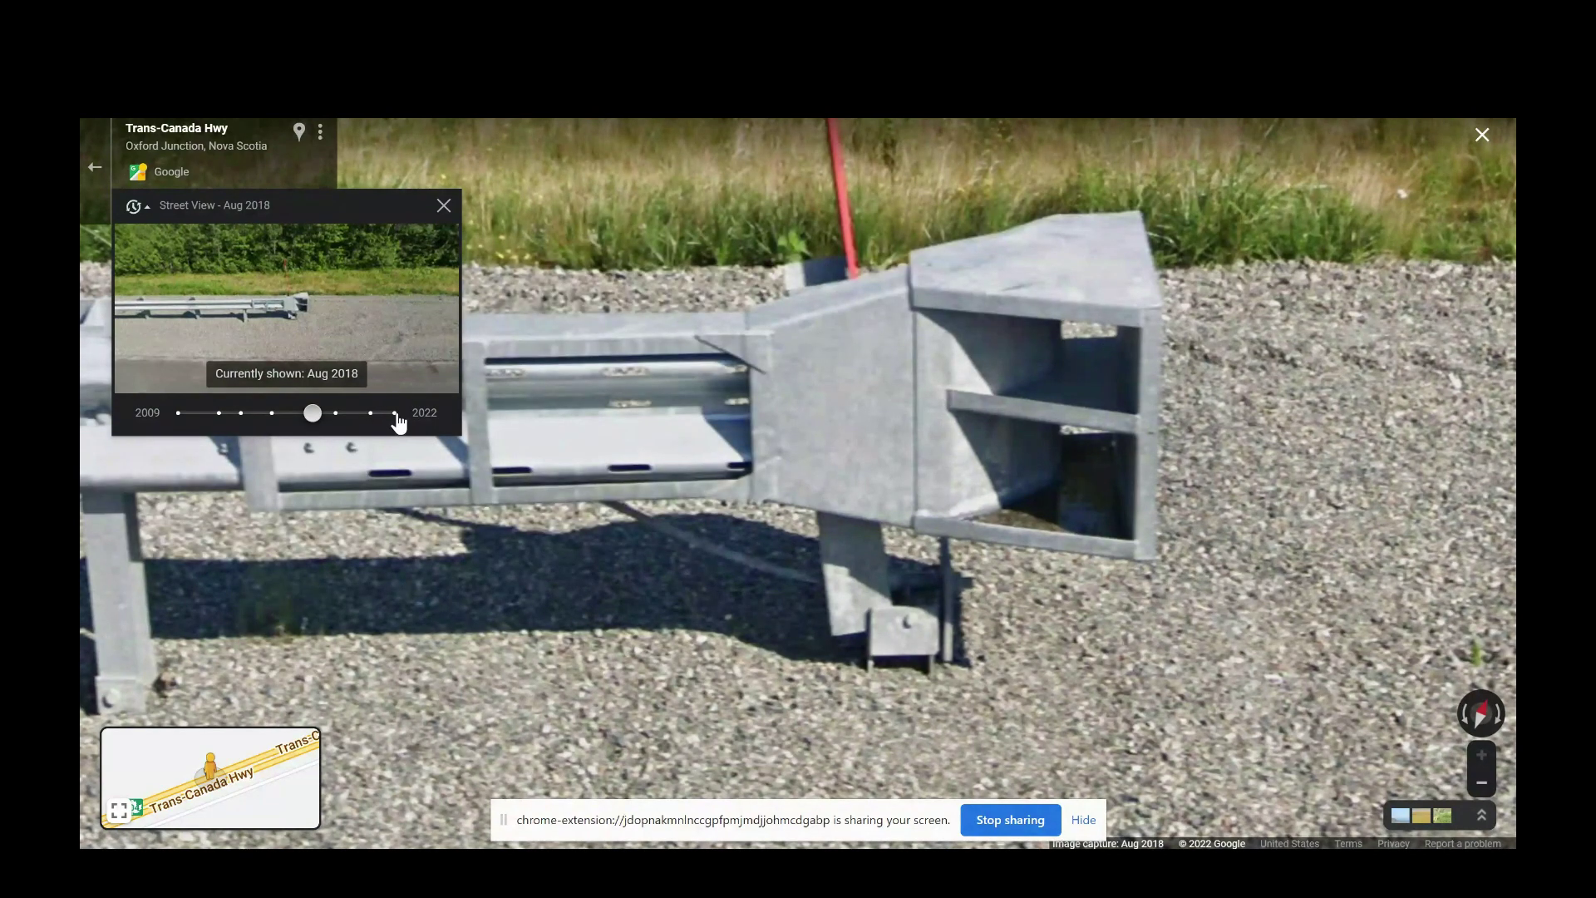
click(394, 412)
click(376, 338)
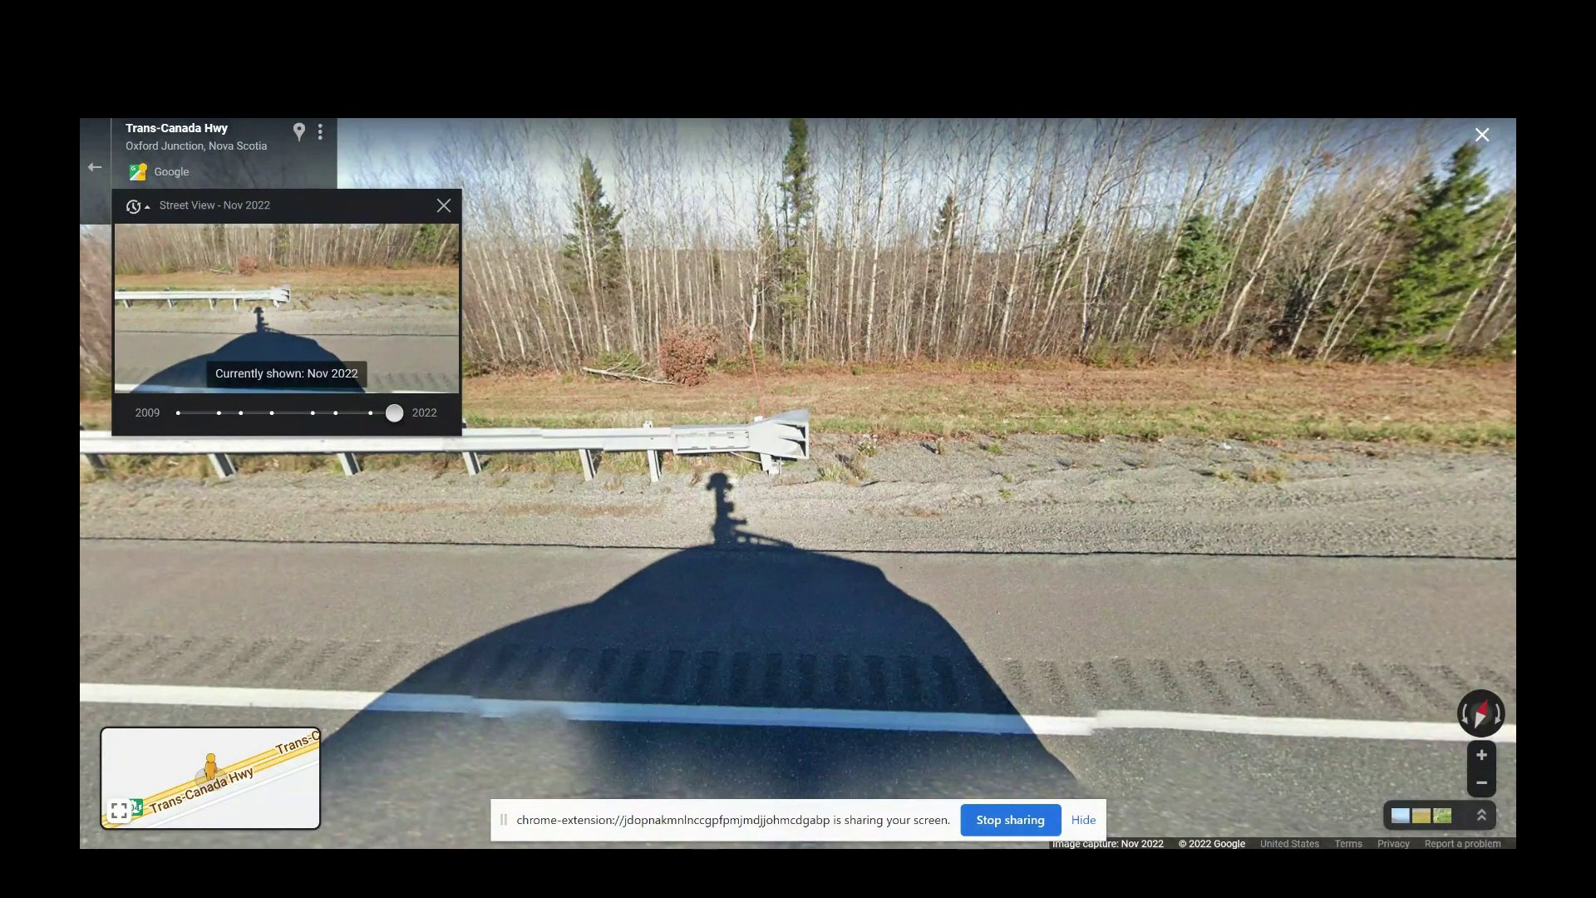
Switch to the browser tab with the Nova Scotia Public Works Contact Us page.
key(ctrl+Tab)
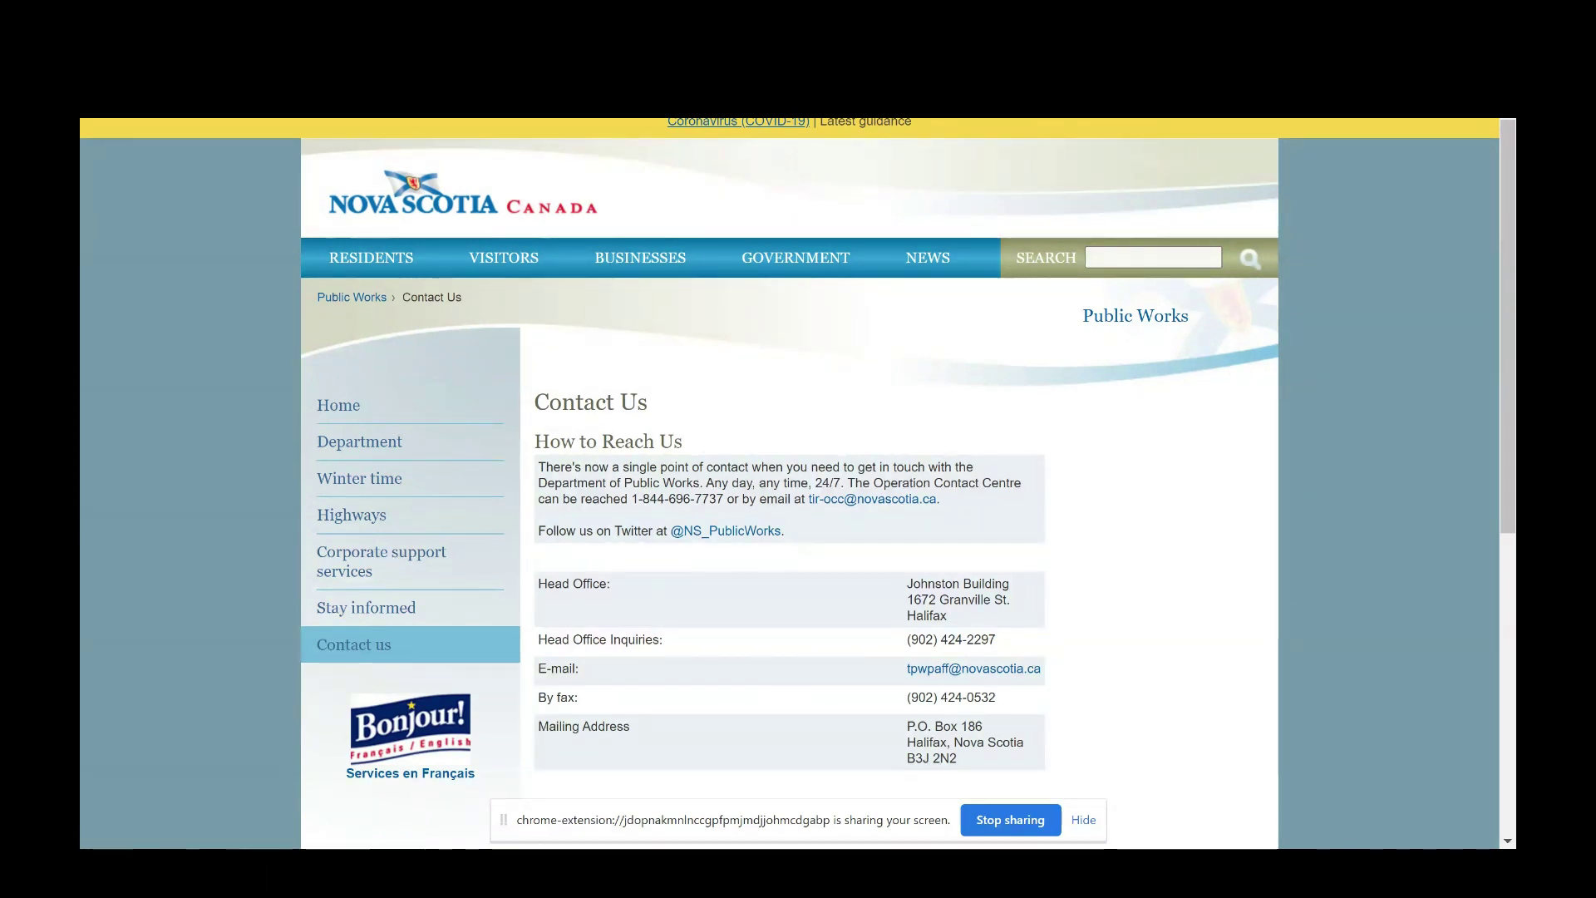
Switch to the Yahoo Mail draft and scroll its body down to the Street View photo.
key(ctrl+Tab)
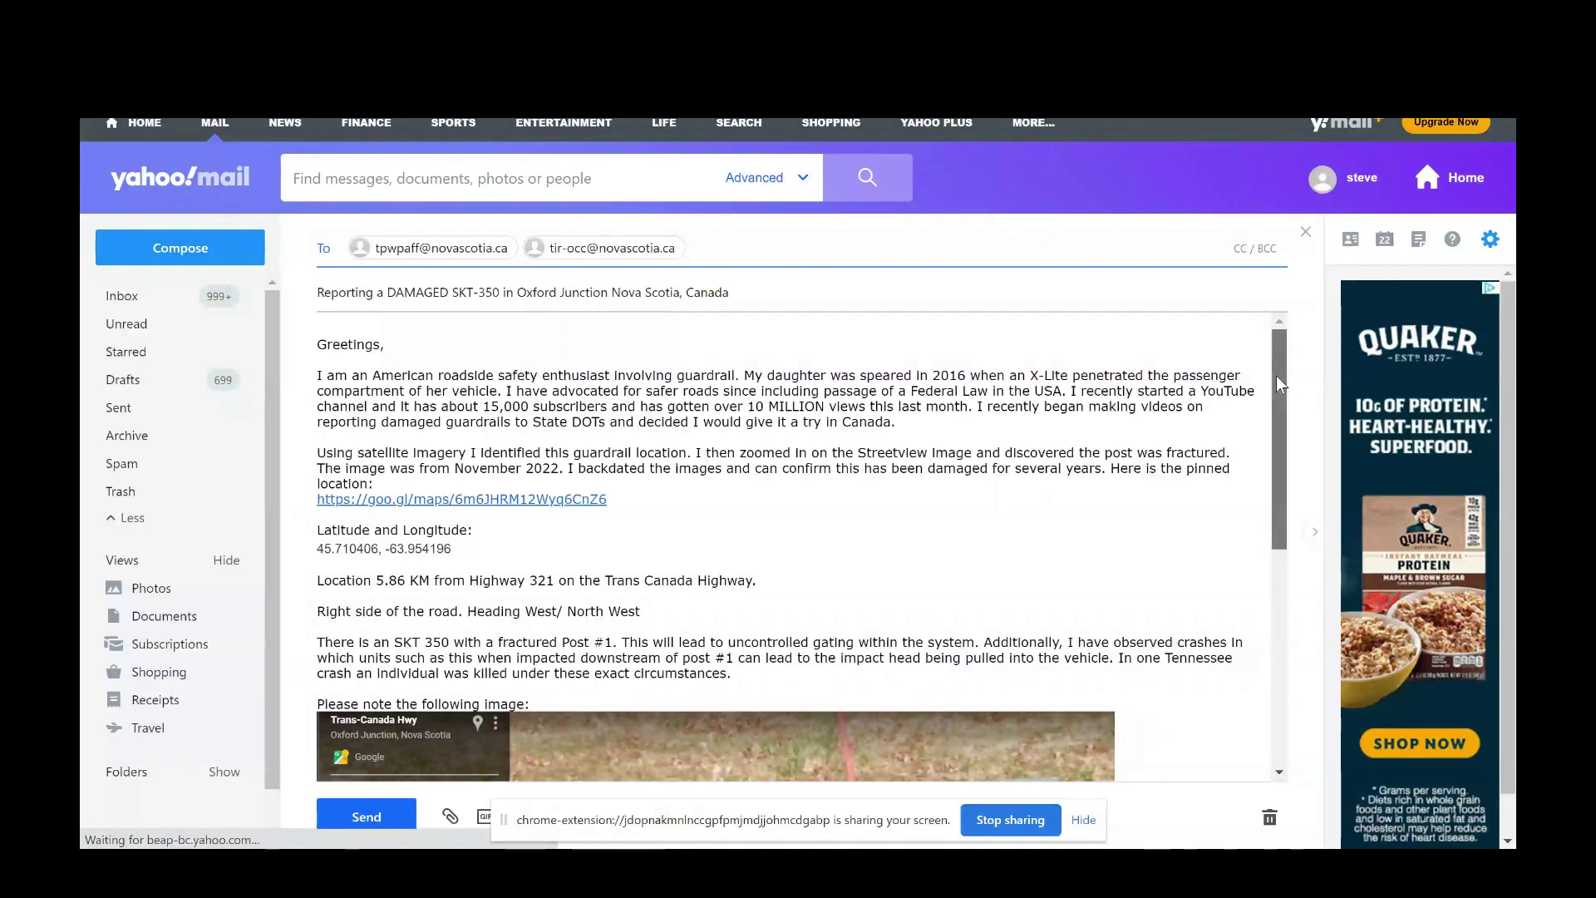
drag(1274, 375, 1281, 392)
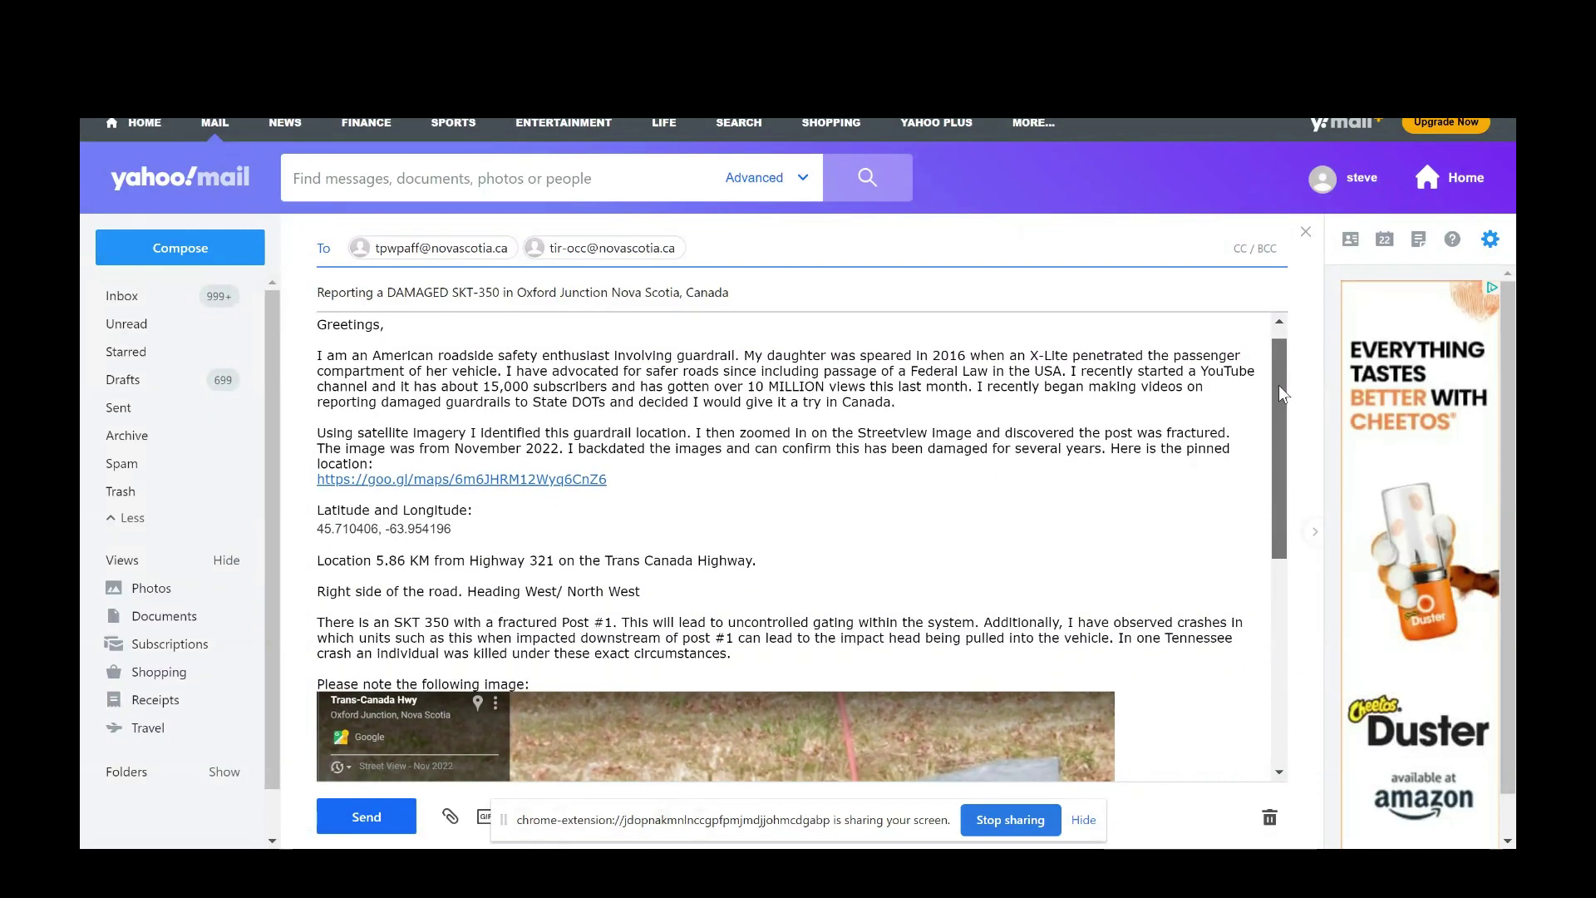
drag(1278, 385, 1277, 439)
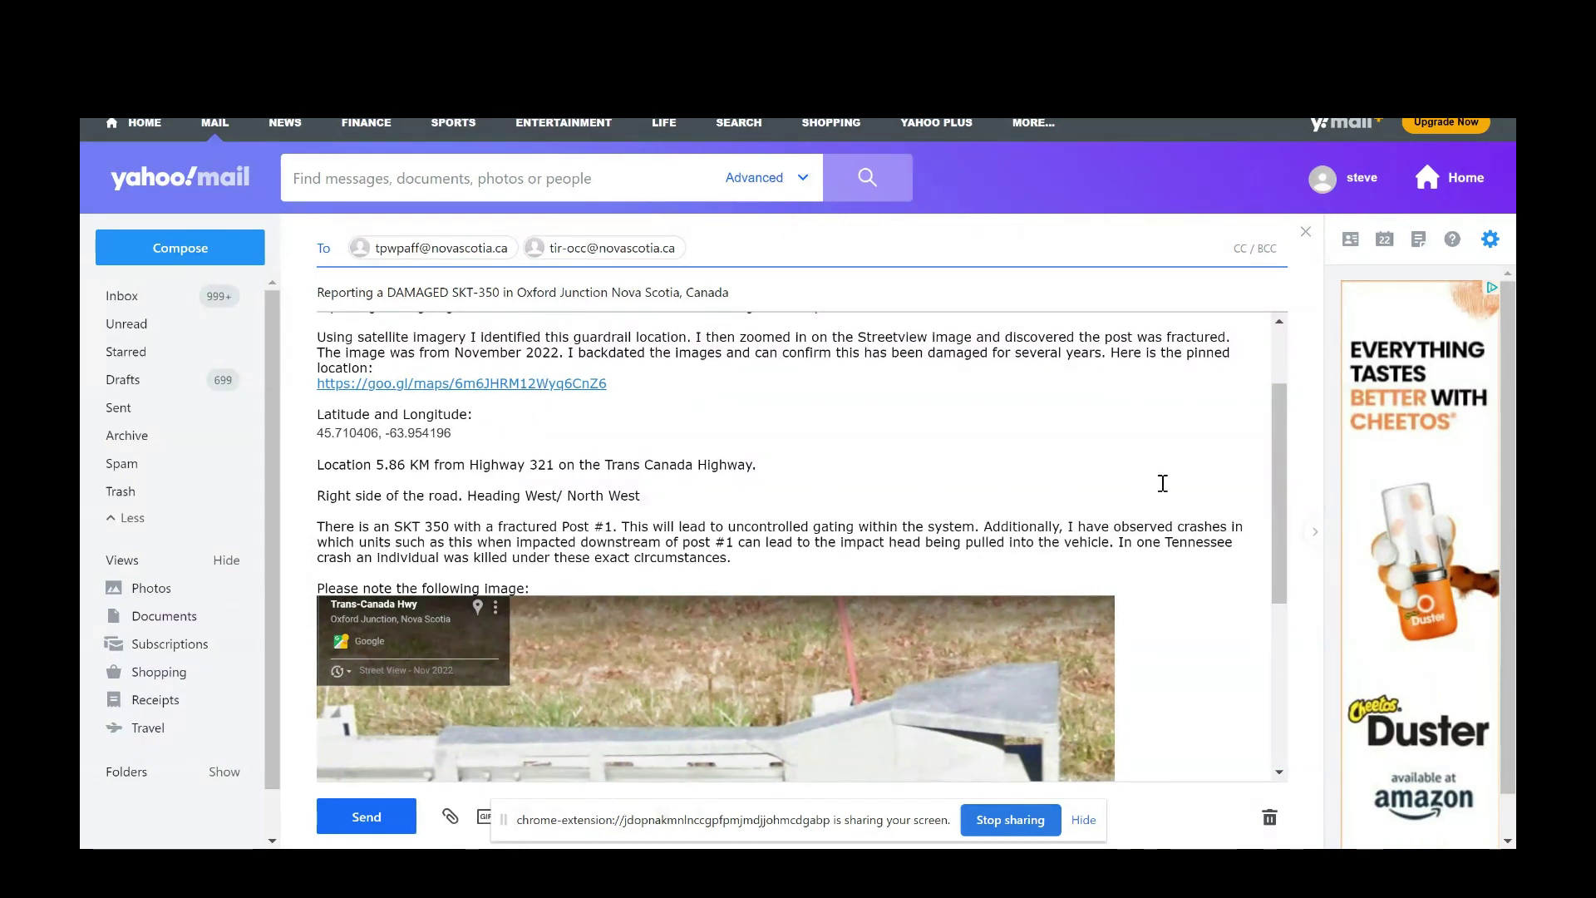
drag(1276, 431, 1254, 640)
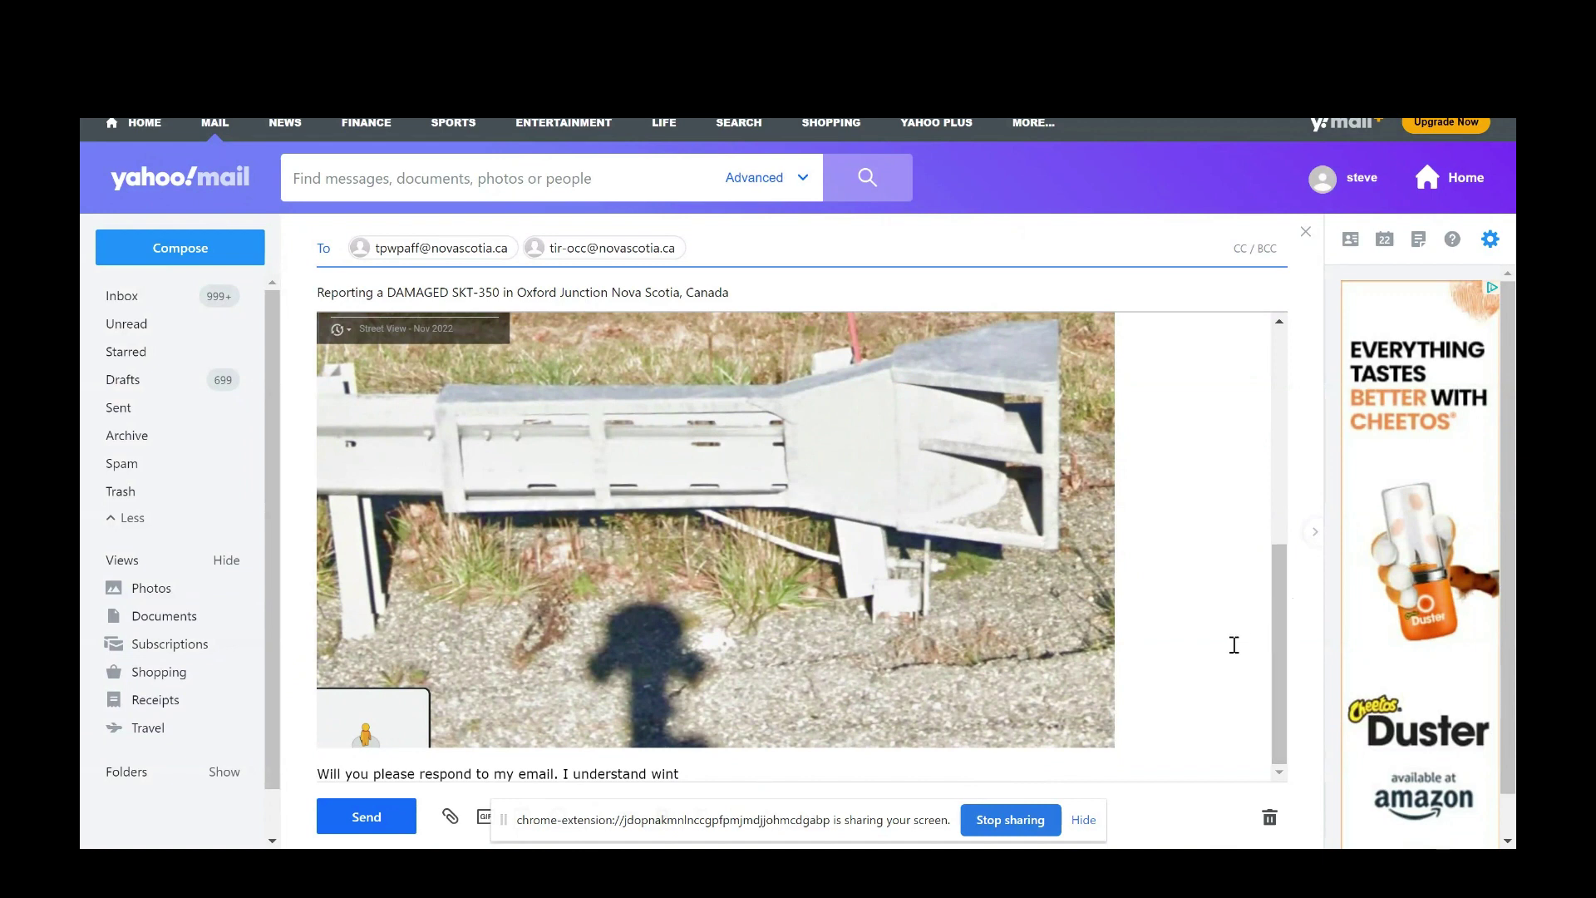
Remove the unfinished sentence after the request and sign off with 'Thanks,' and the sender's name.
click(753, 774)
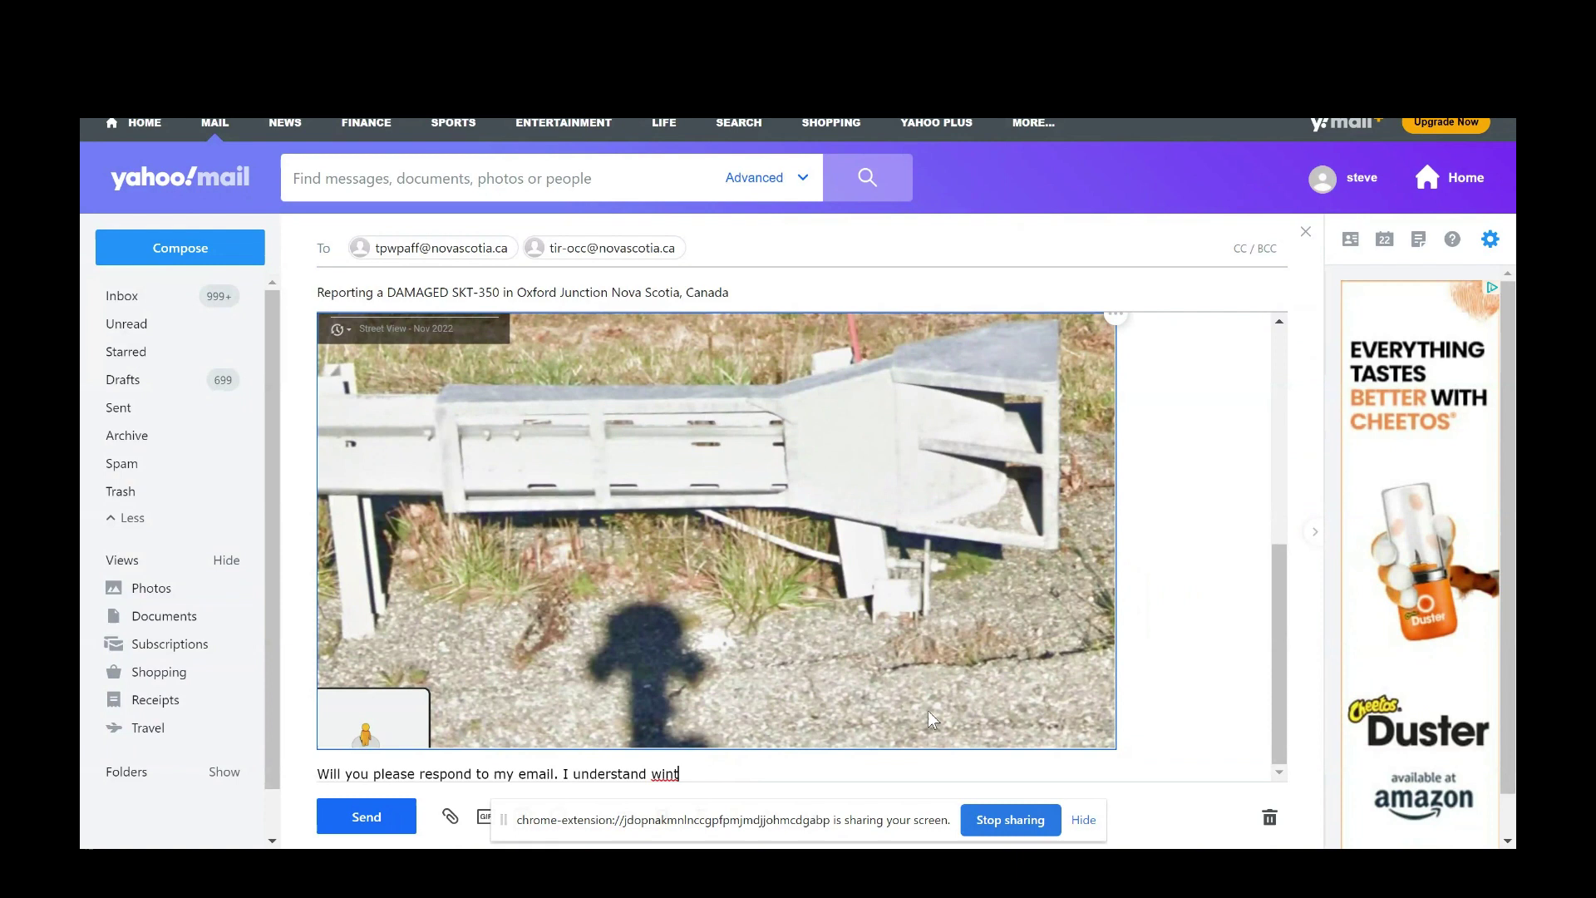
key(BackSpace)
key(BackSpace)
key(BackSpace)
key(BackSpace)
key(BackSpace)
key(BackSpace)
key(BackSpace)
key(BackSpace)
key(BackSpace)
key(BackSpace)
key(BackSpace)
key(BackSpace)
key(BackSpace)
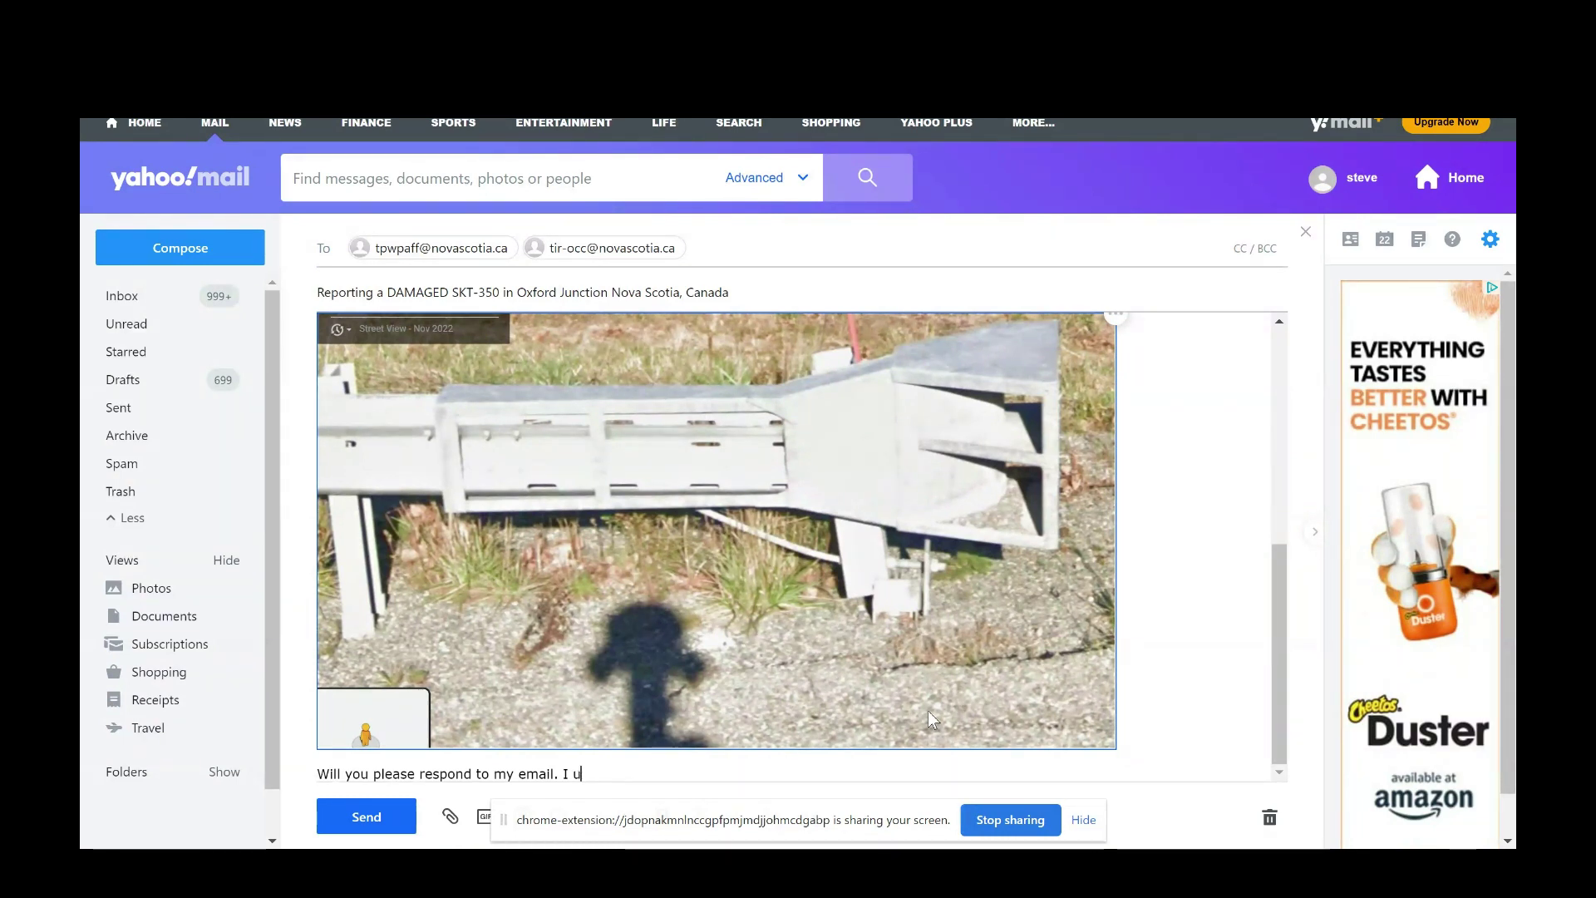
scroll(928, 710, down, 1)
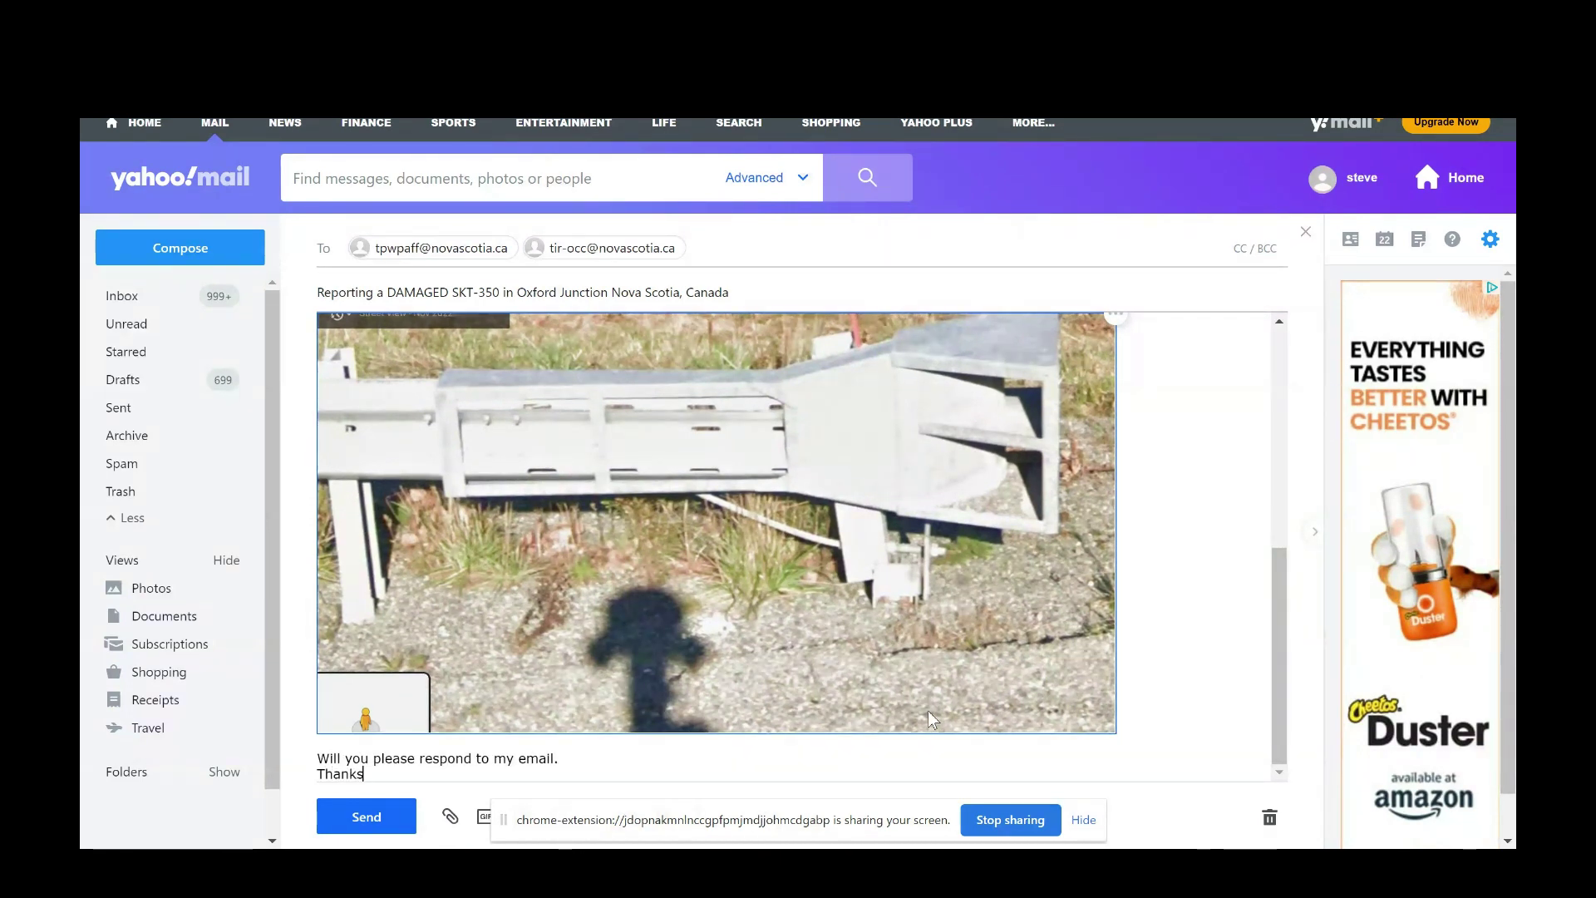
text(,)
key(Return)
text(St)
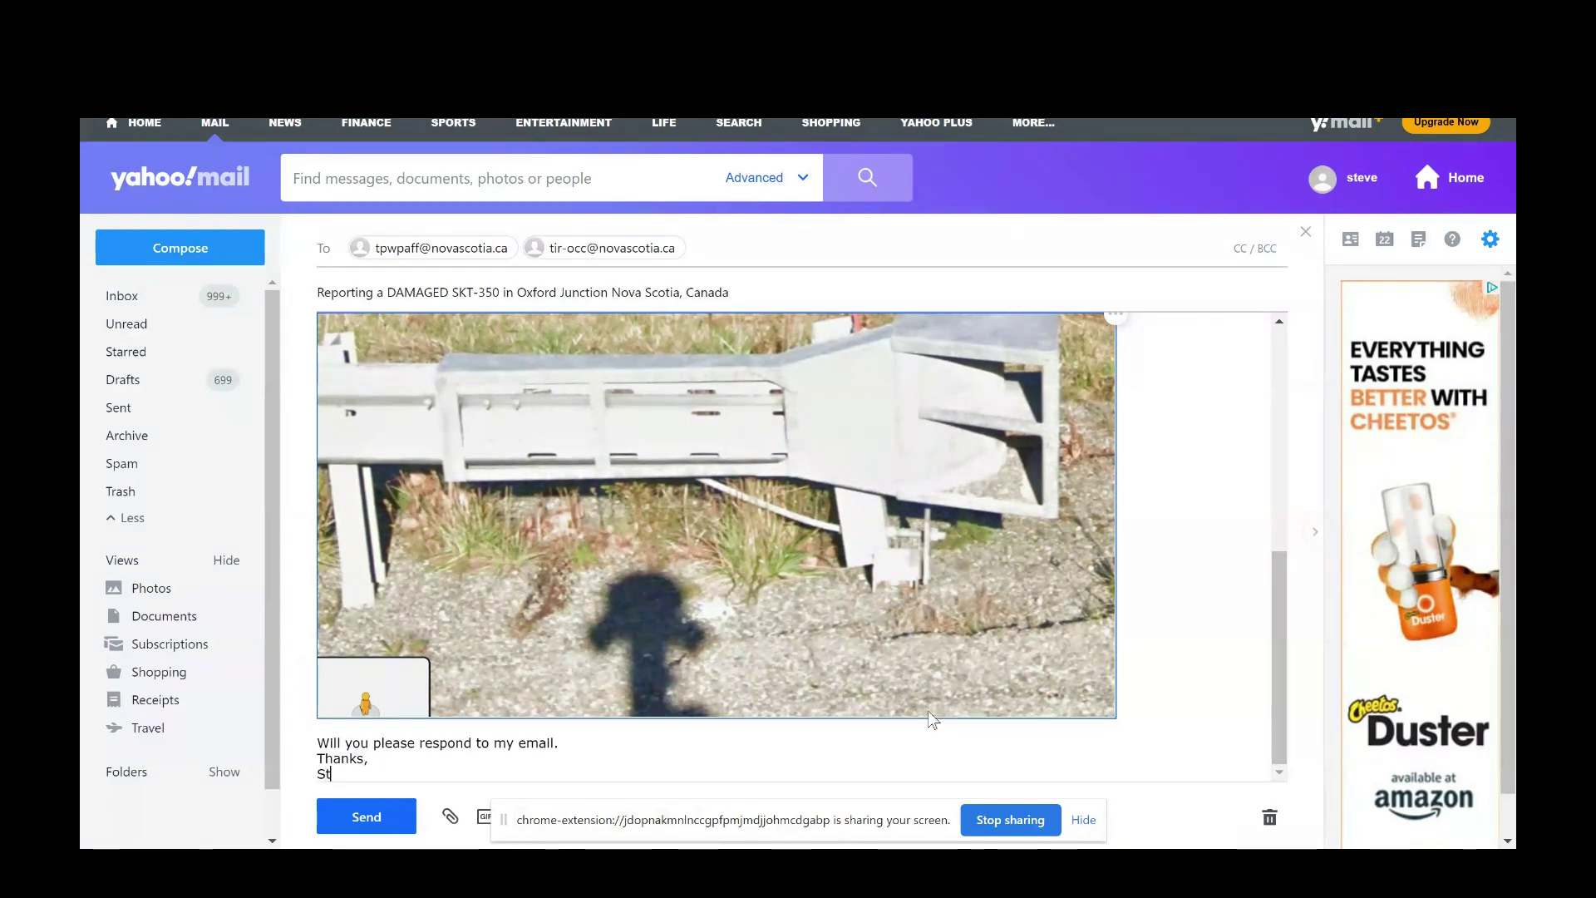
text(eve Elmers)
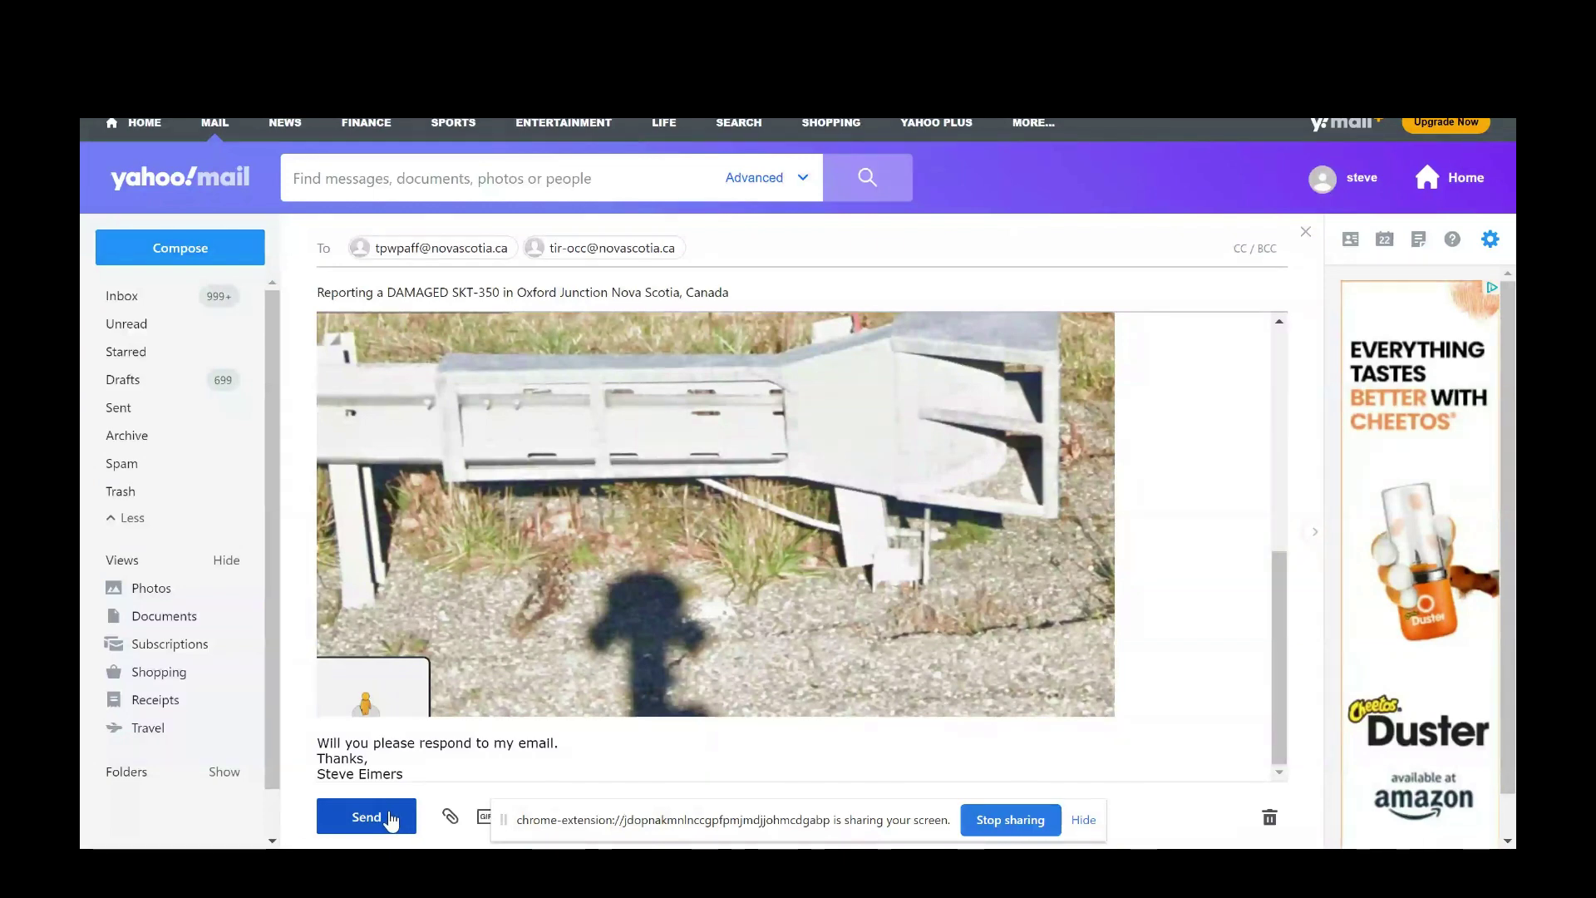
Send the signed SKT-350 damage report e-mail.
click(391, 818)
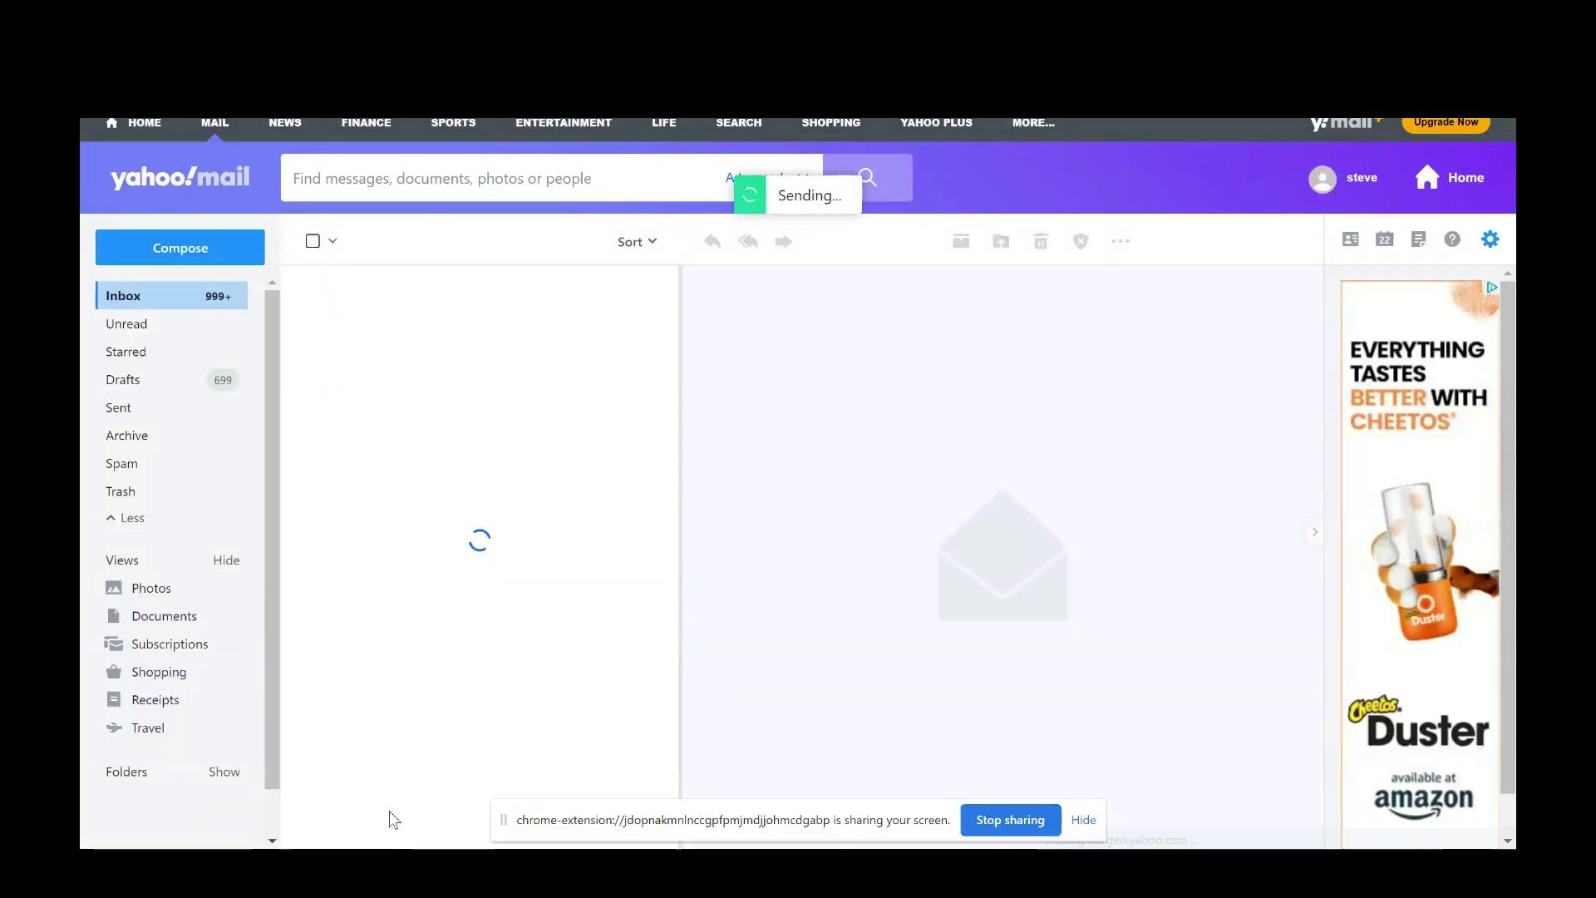